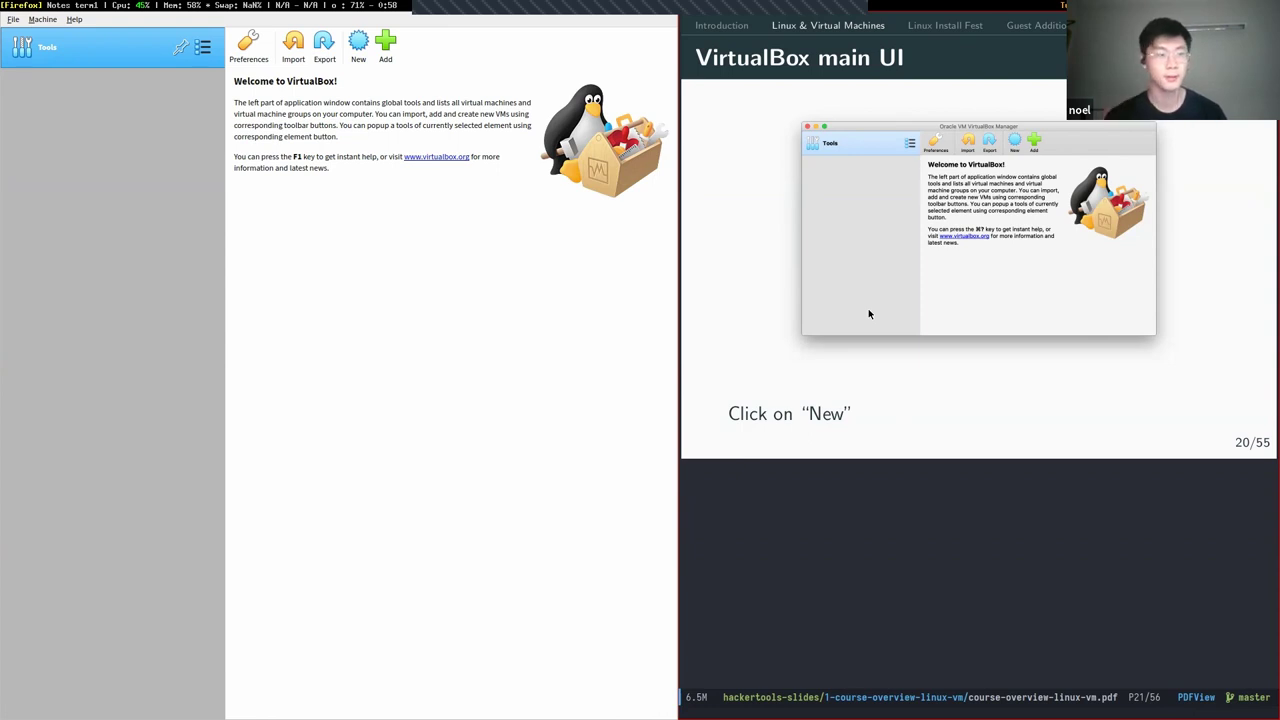
- Start a new virtual machine named Ubuntu, keeping type Linux and version Ubuntu (64-bit), and continue to the memory settings
key("Page_Down")
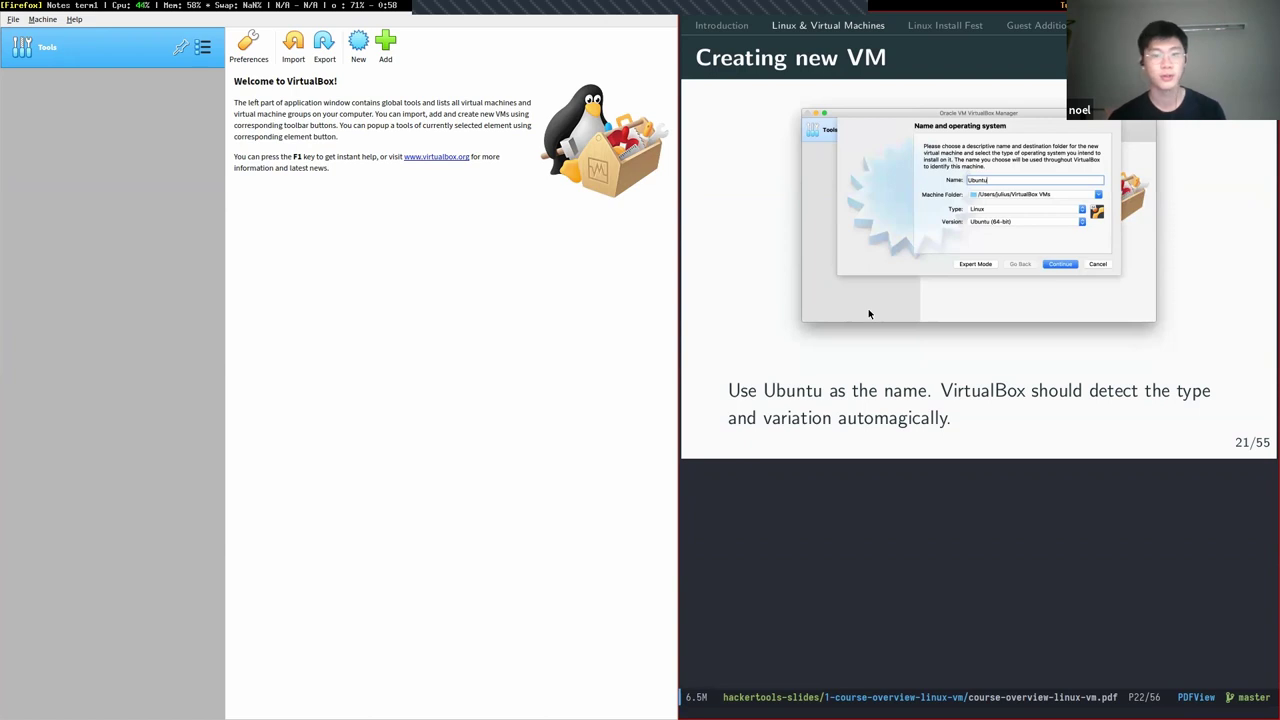
key("Page_Up")
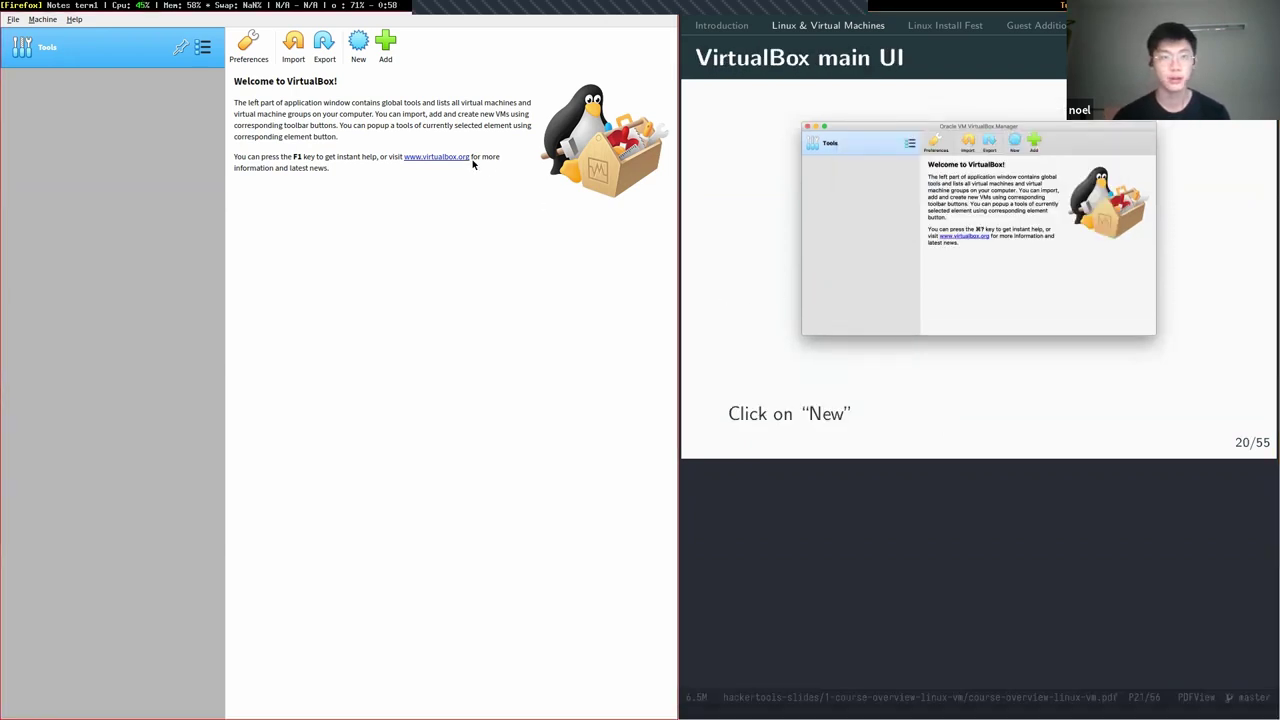
left_click(358, 45)
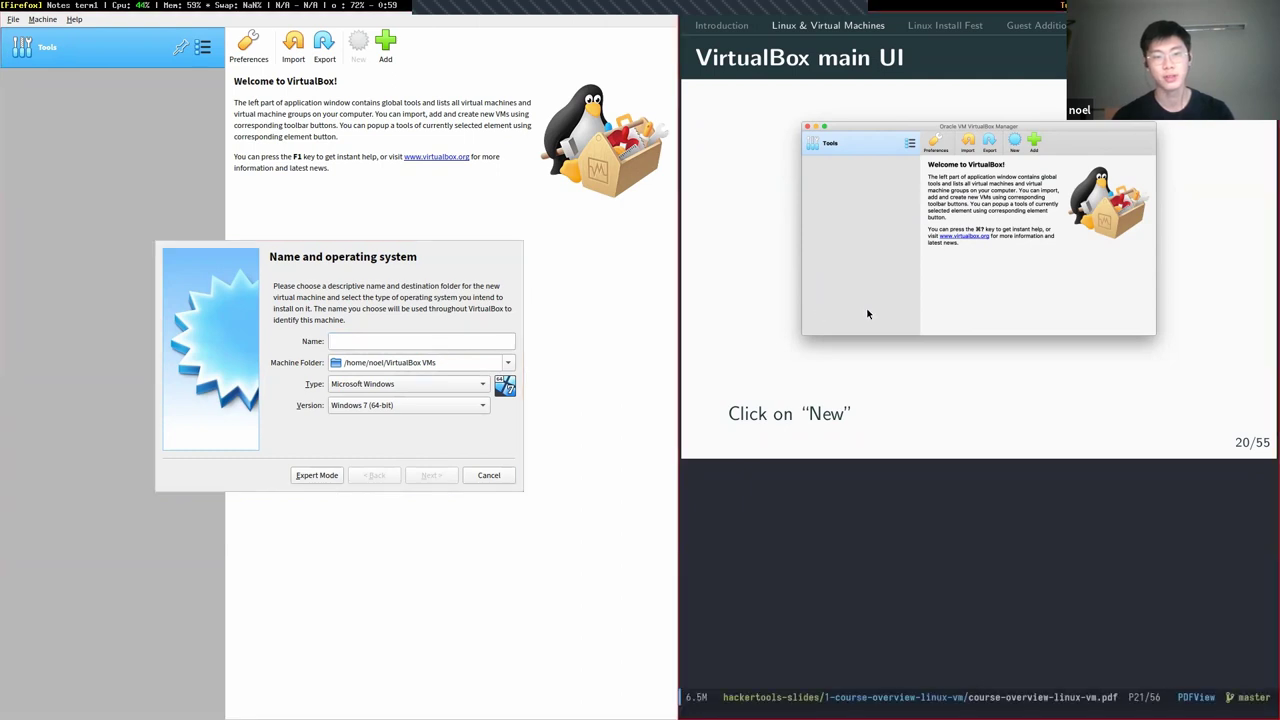
key("Right")
type("Ubuntu")
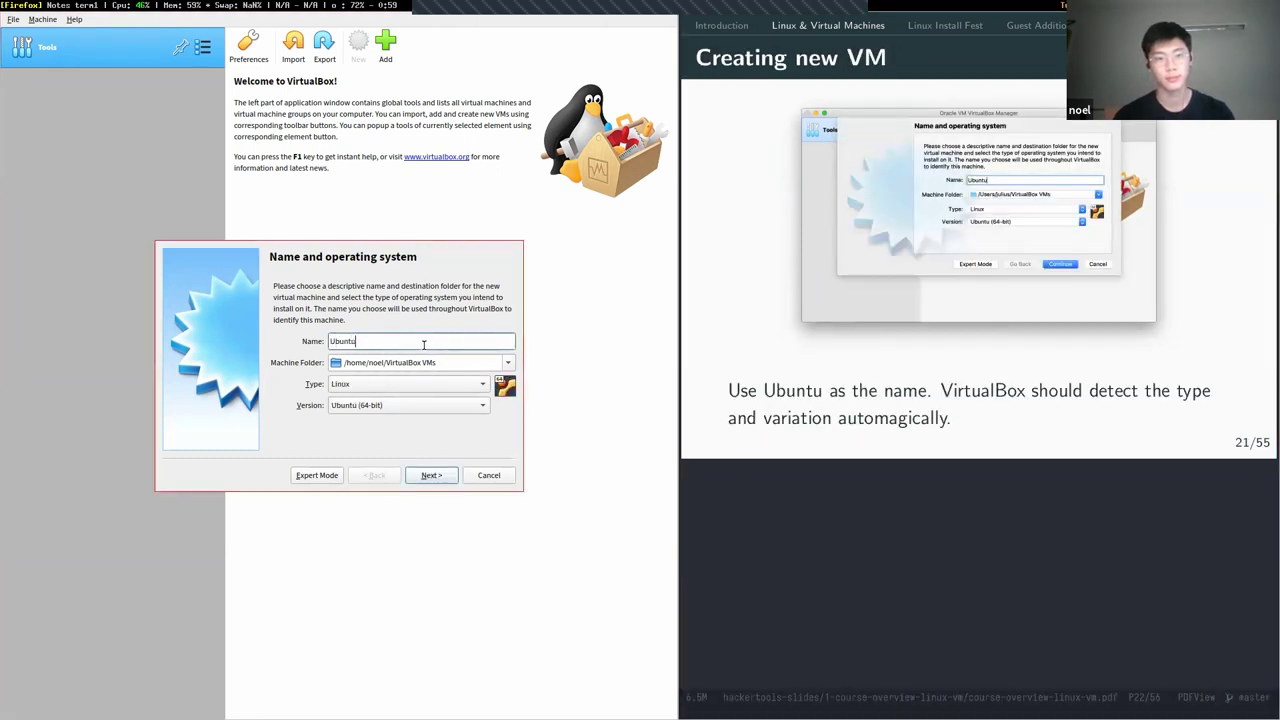
left_click(430, 475)
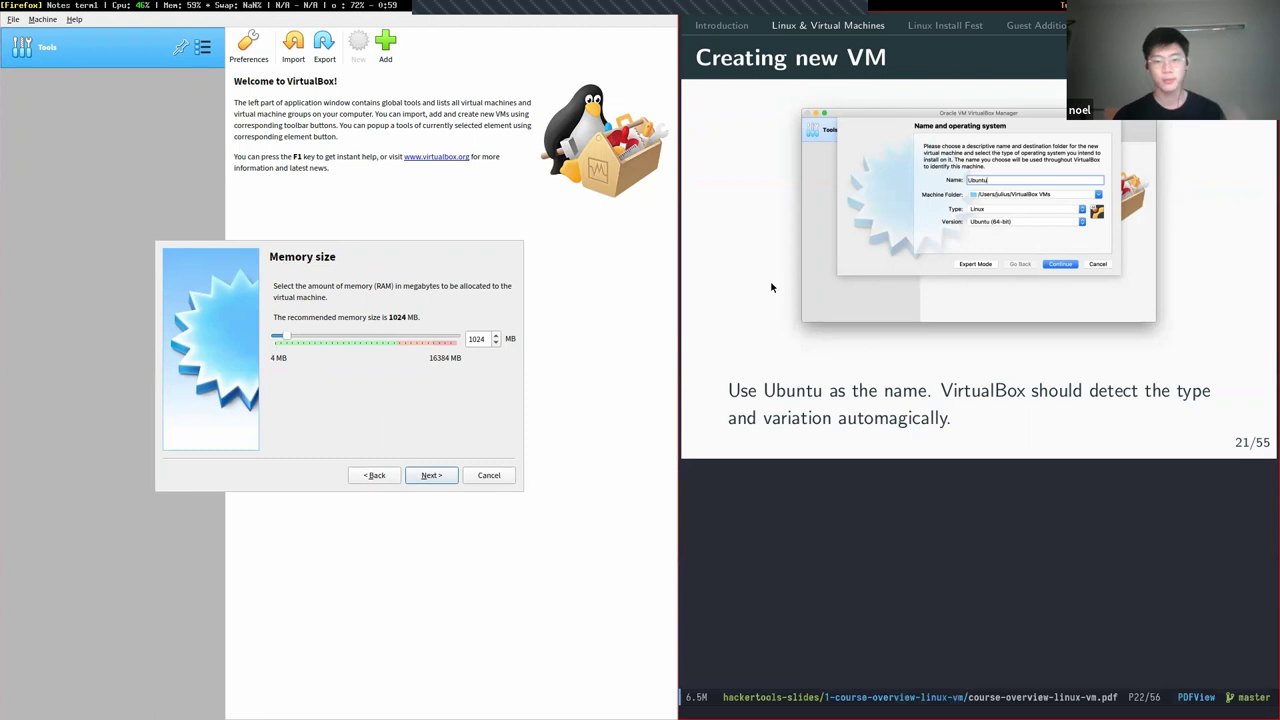
- Allocate 2048 MB of memory to the new virtual machine and continue to the hard disk settings
key("space")
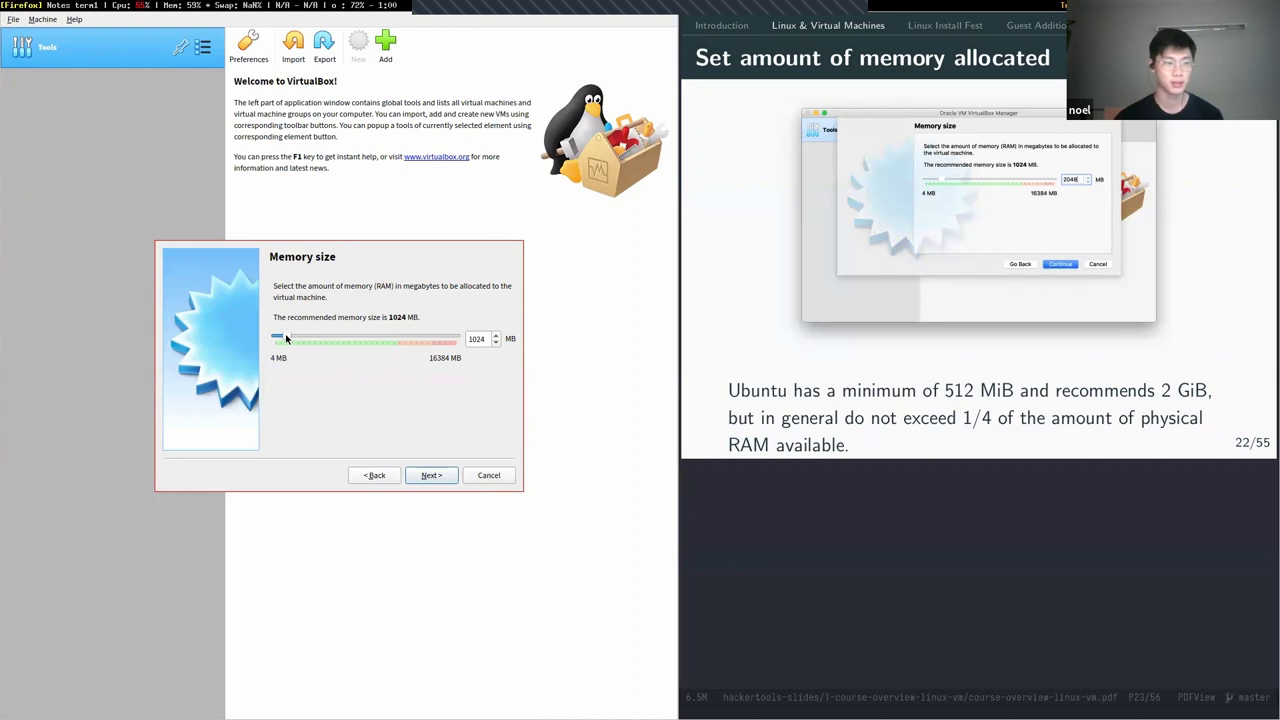
left_click_drag(290, 337, 299, 341)
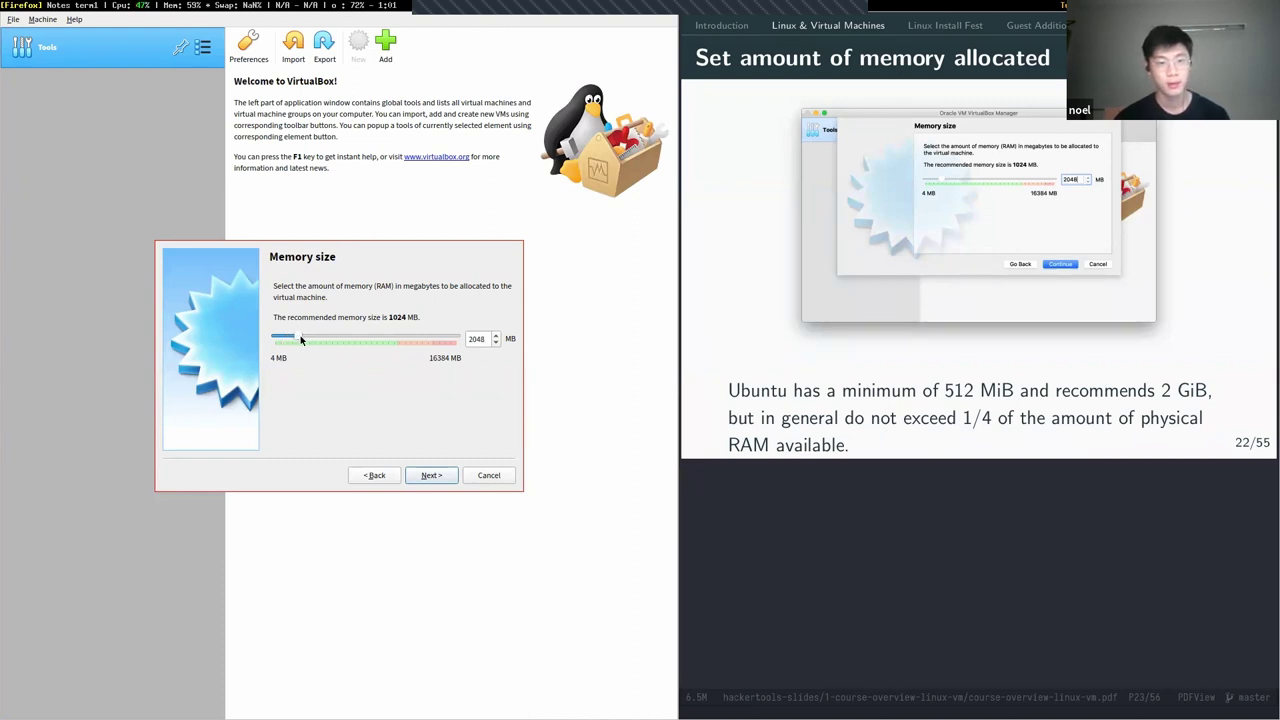
left_click(432, 472)
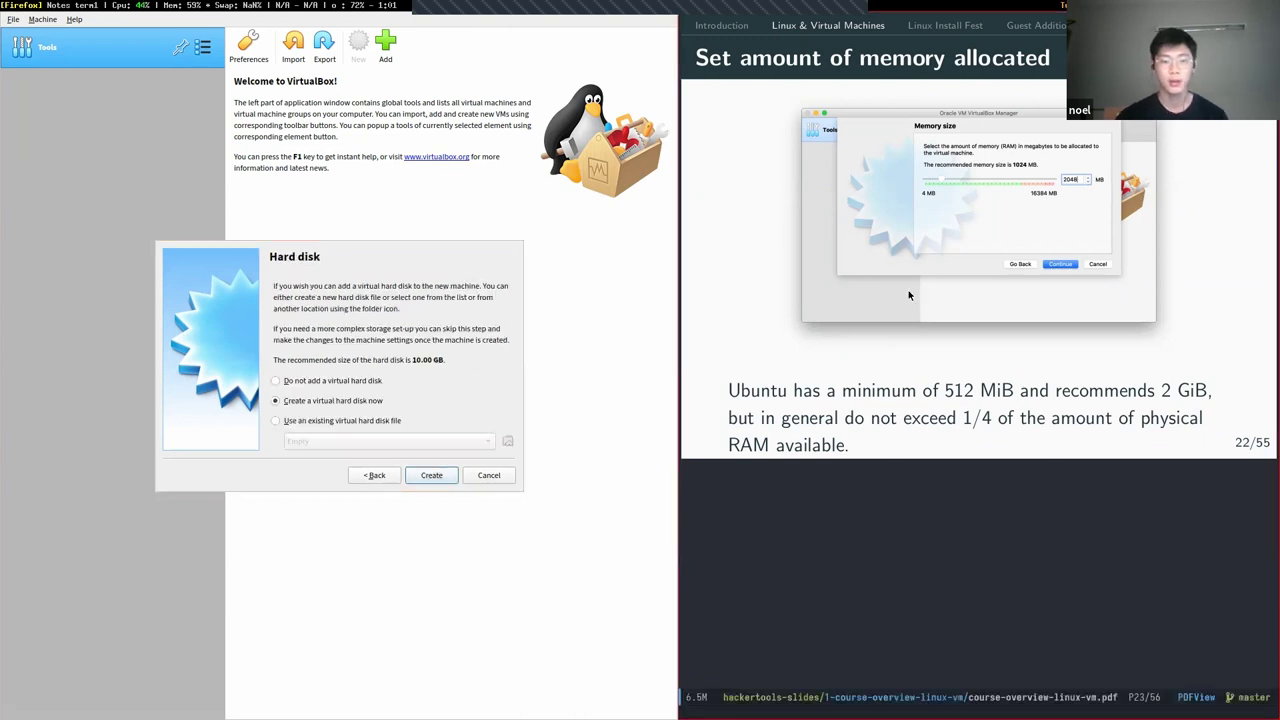
- Create a virtual hard disk for the machine, using the VDI file type and dynamically allocated storage
key("Right")
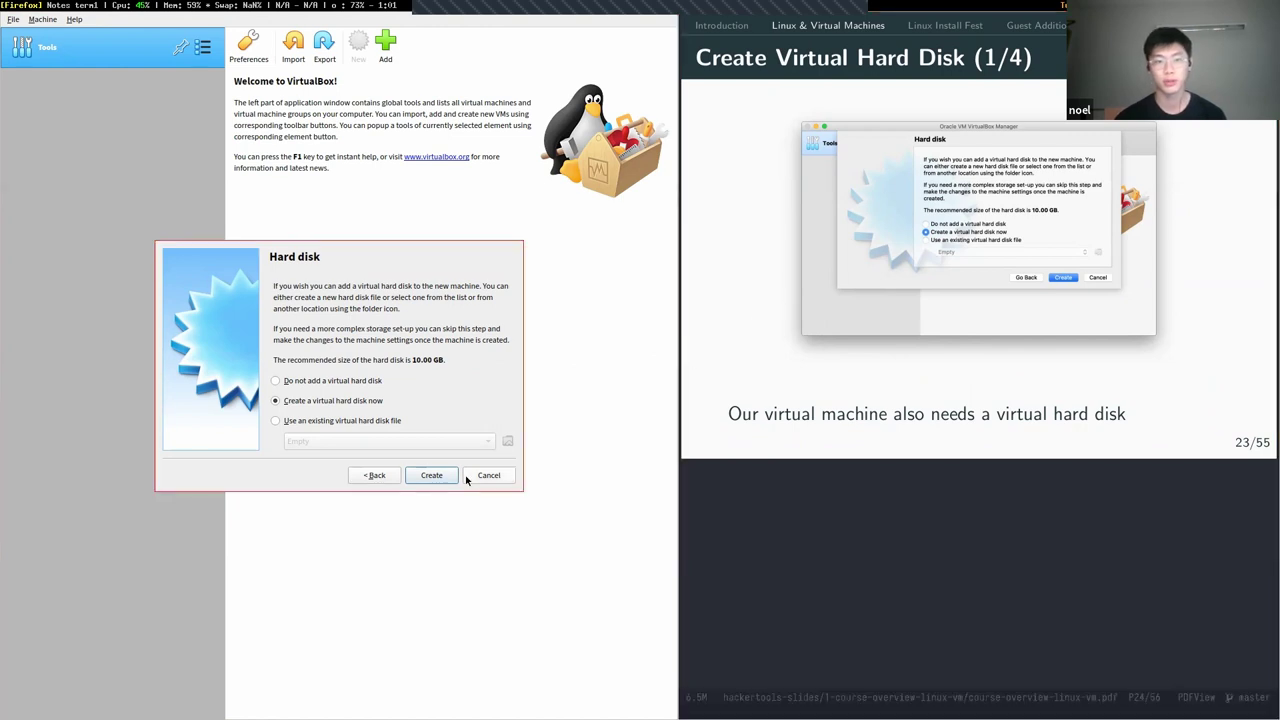
left_click(434, 476)
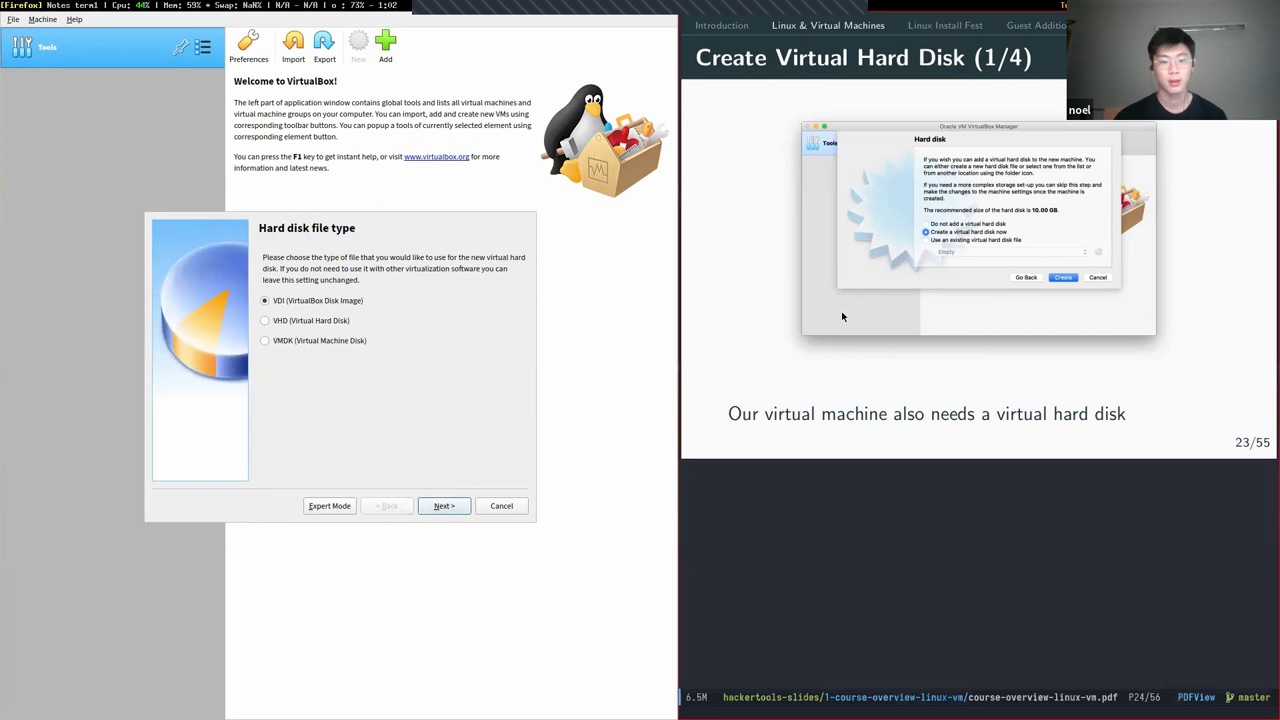
key("Page_Down")
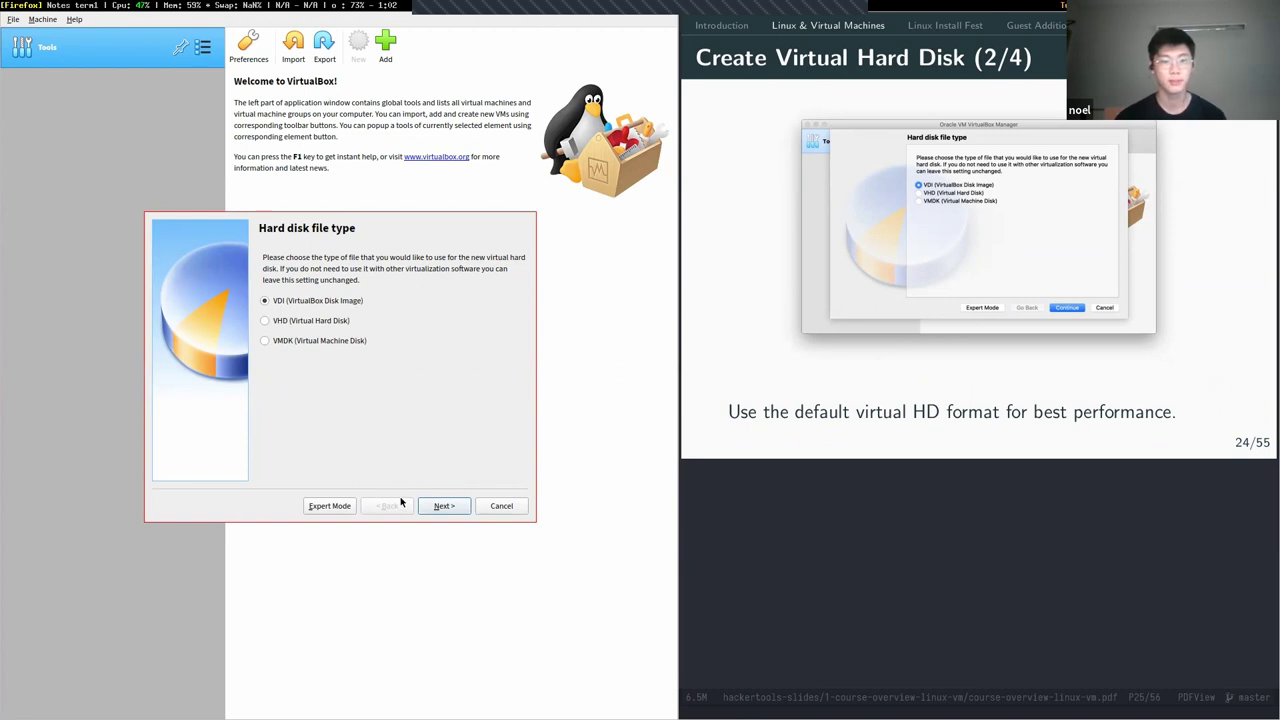
left_click(443, 506)
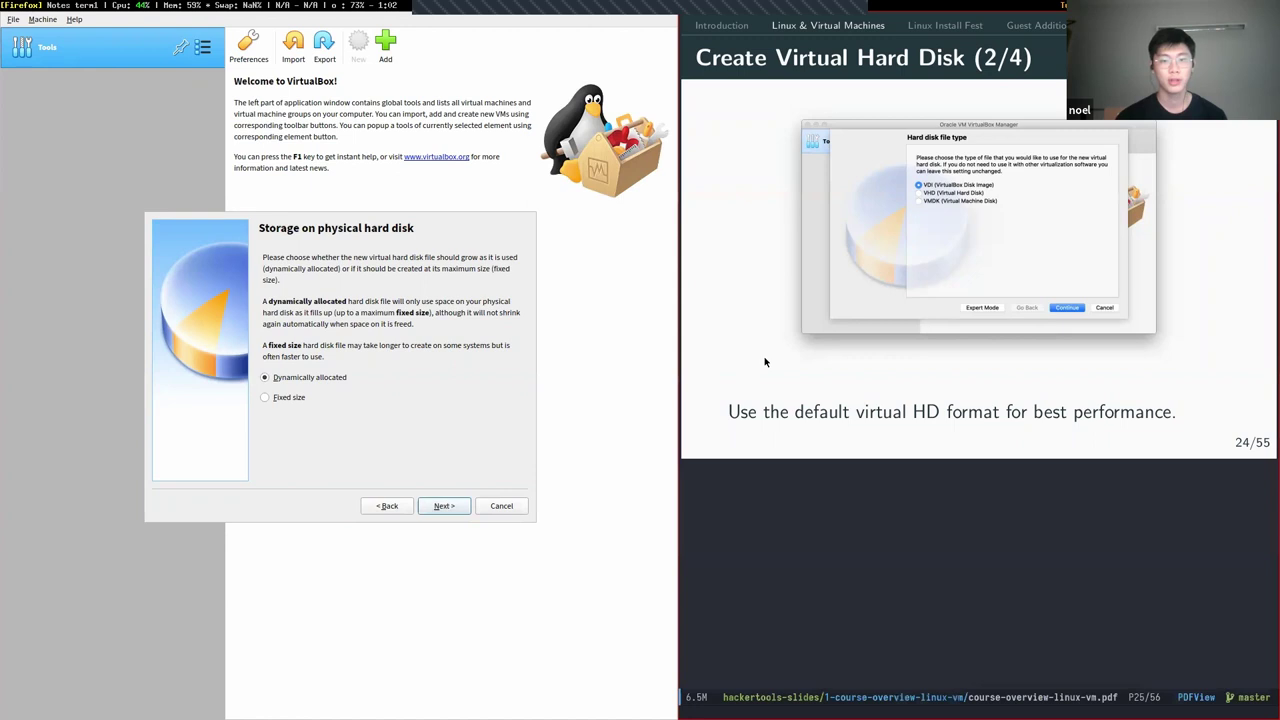
key("Right")
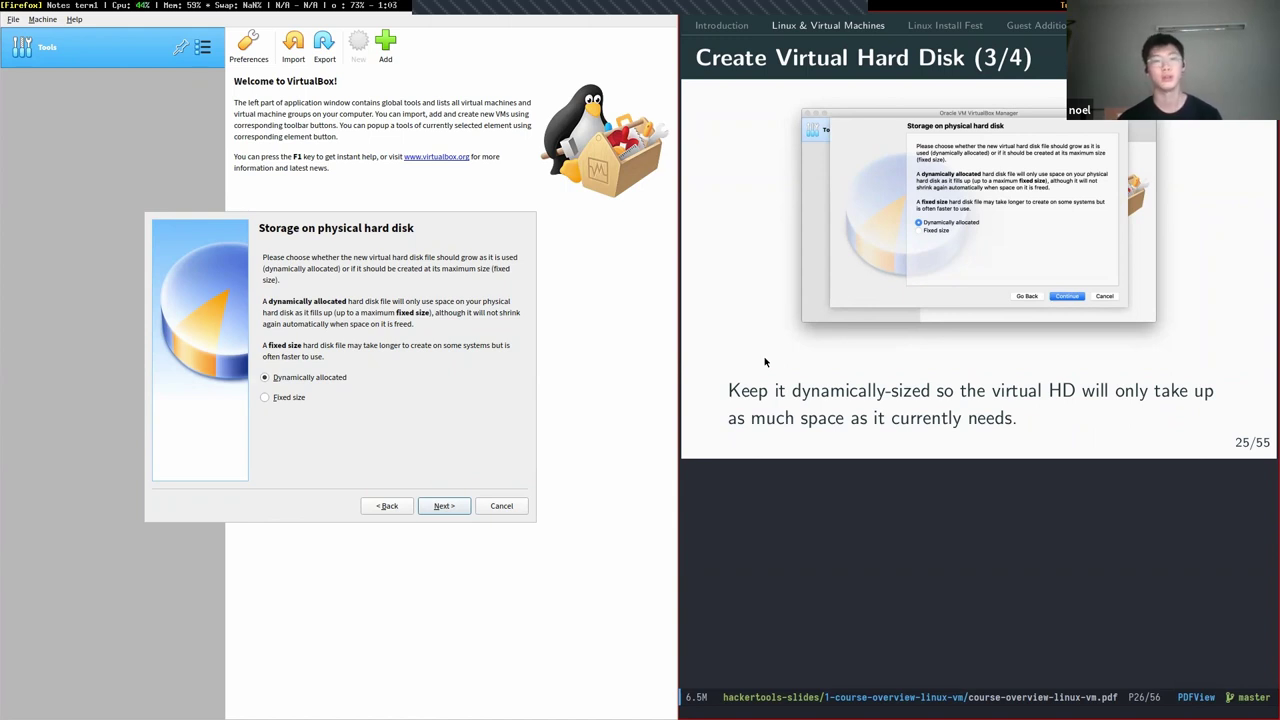
key("Right")
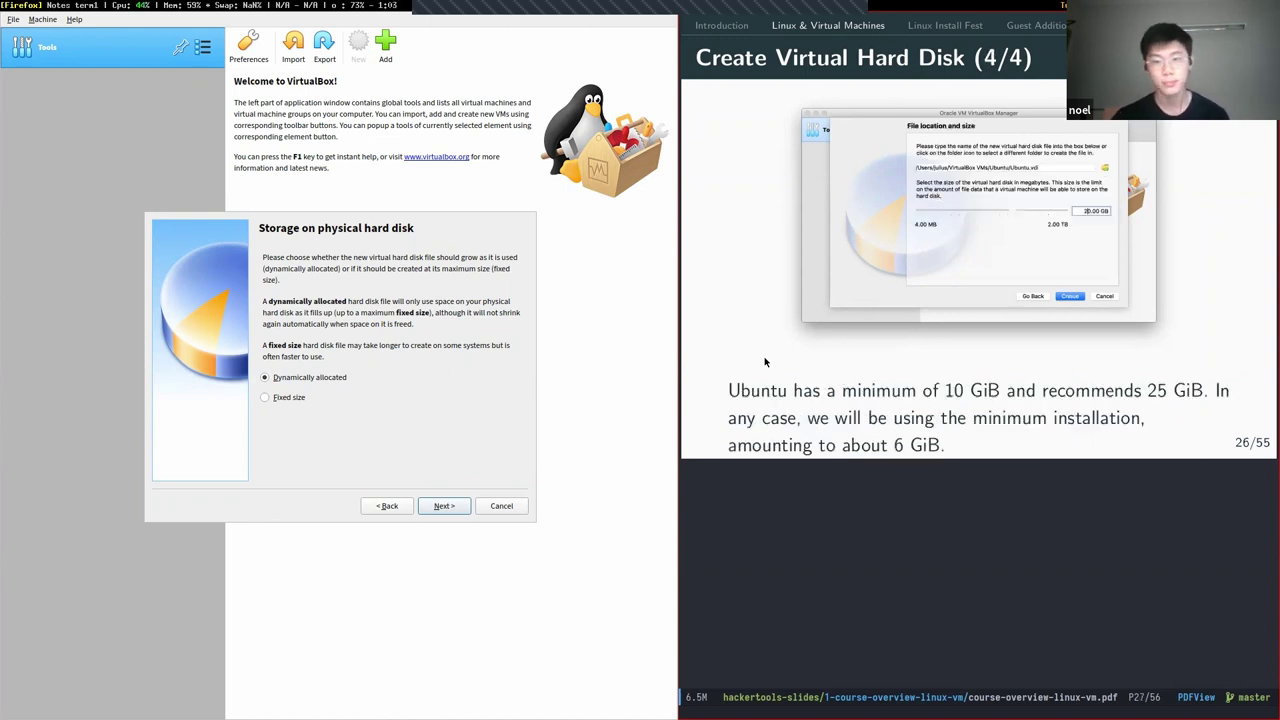
left_click(443, 505)
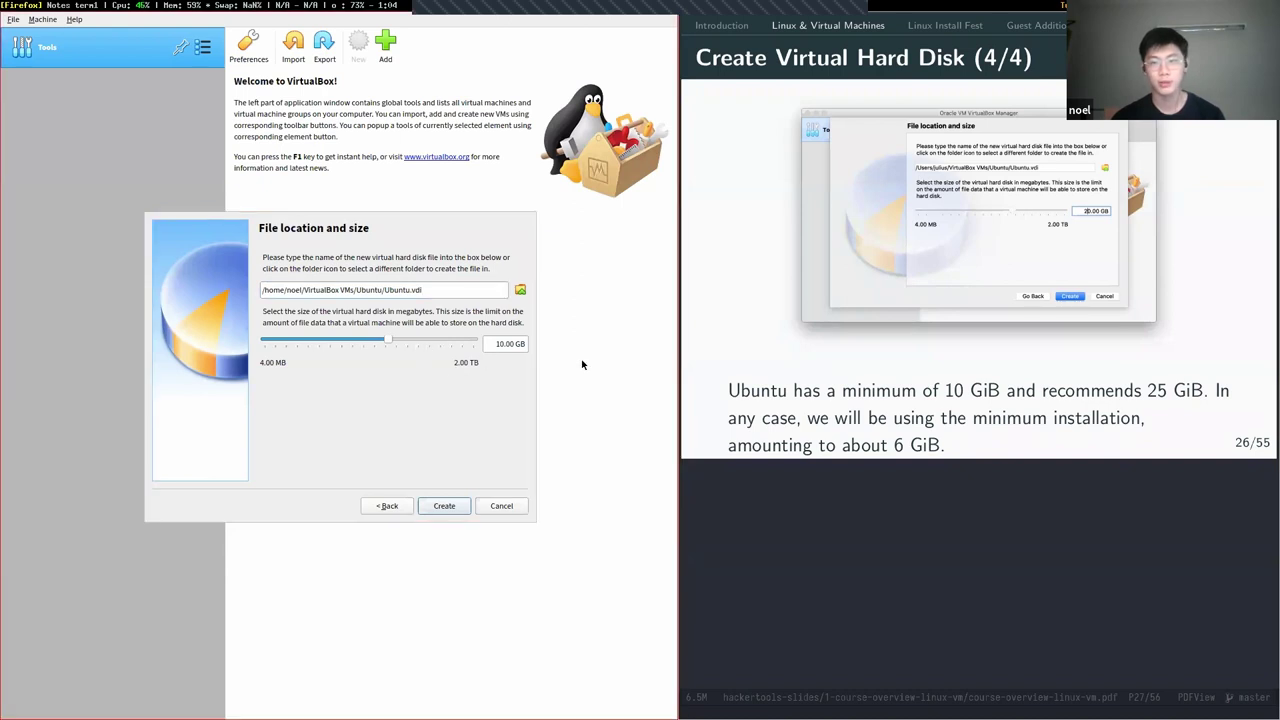
- Set the virtual hard disk's size to 20.00 GB and finish creating the machine
left_click(501, 343)
key("BackSpace")
type("2")
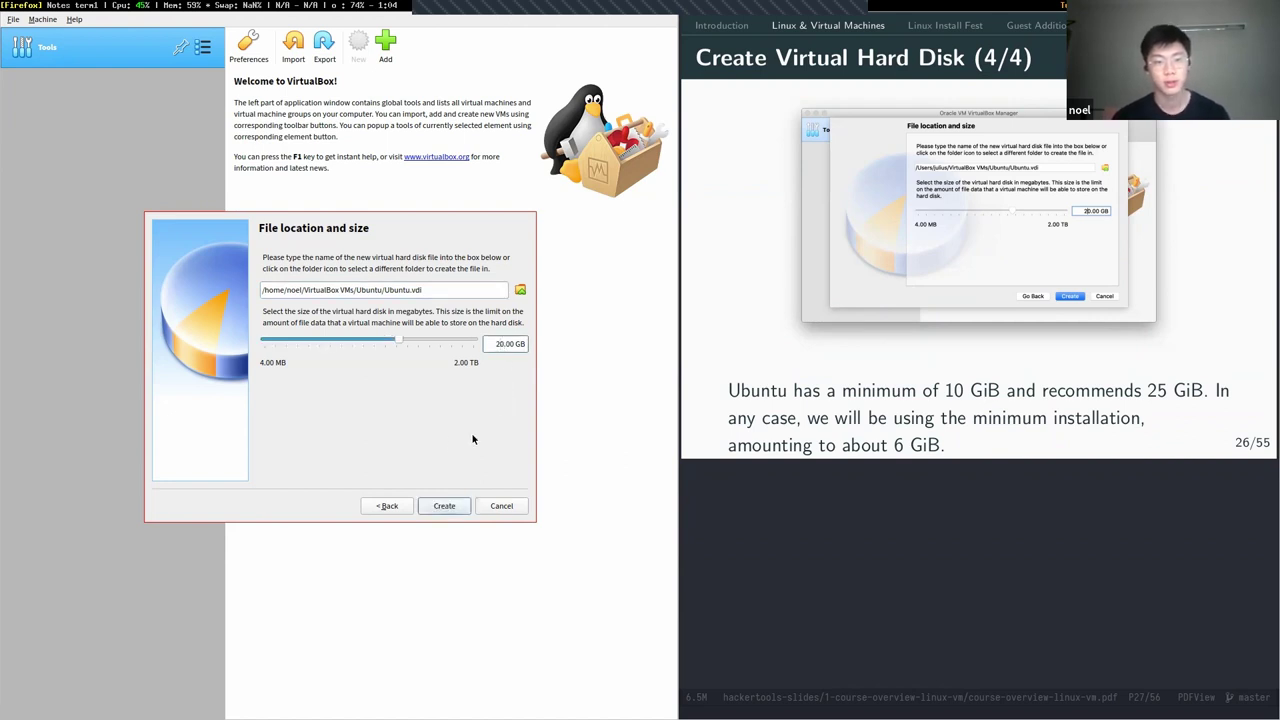
key("Right")
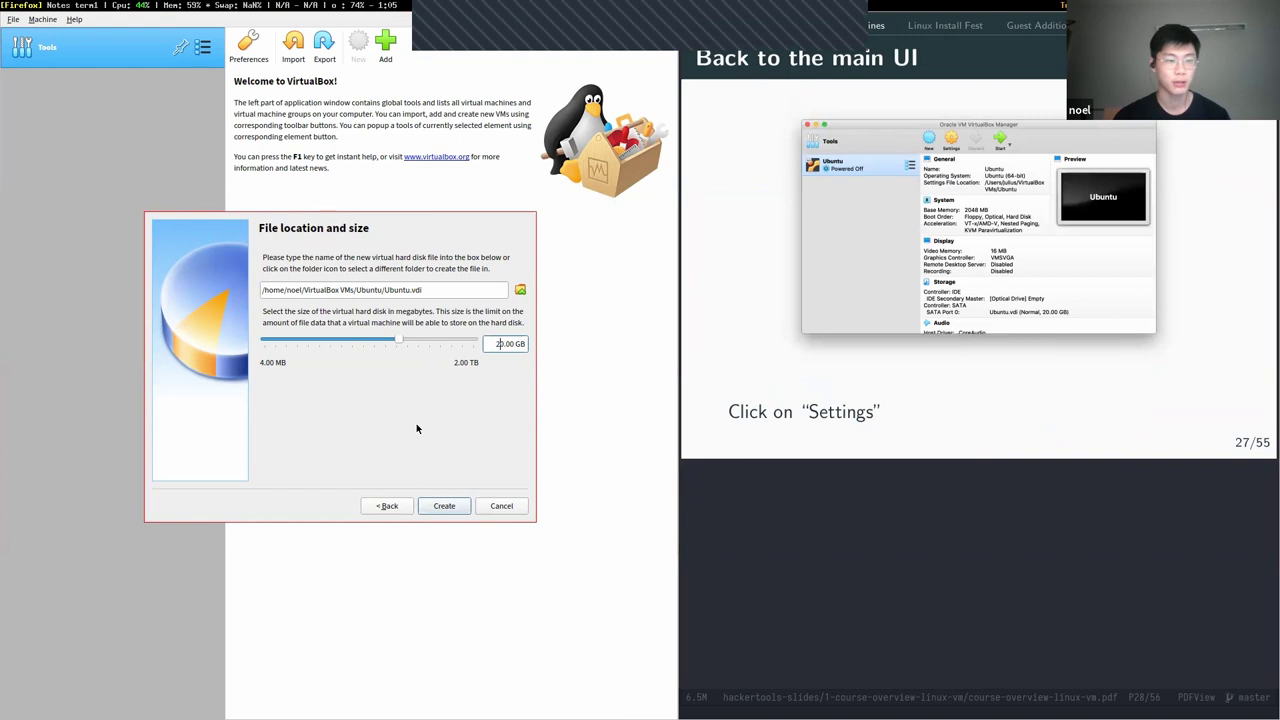
left_click(444, 506)
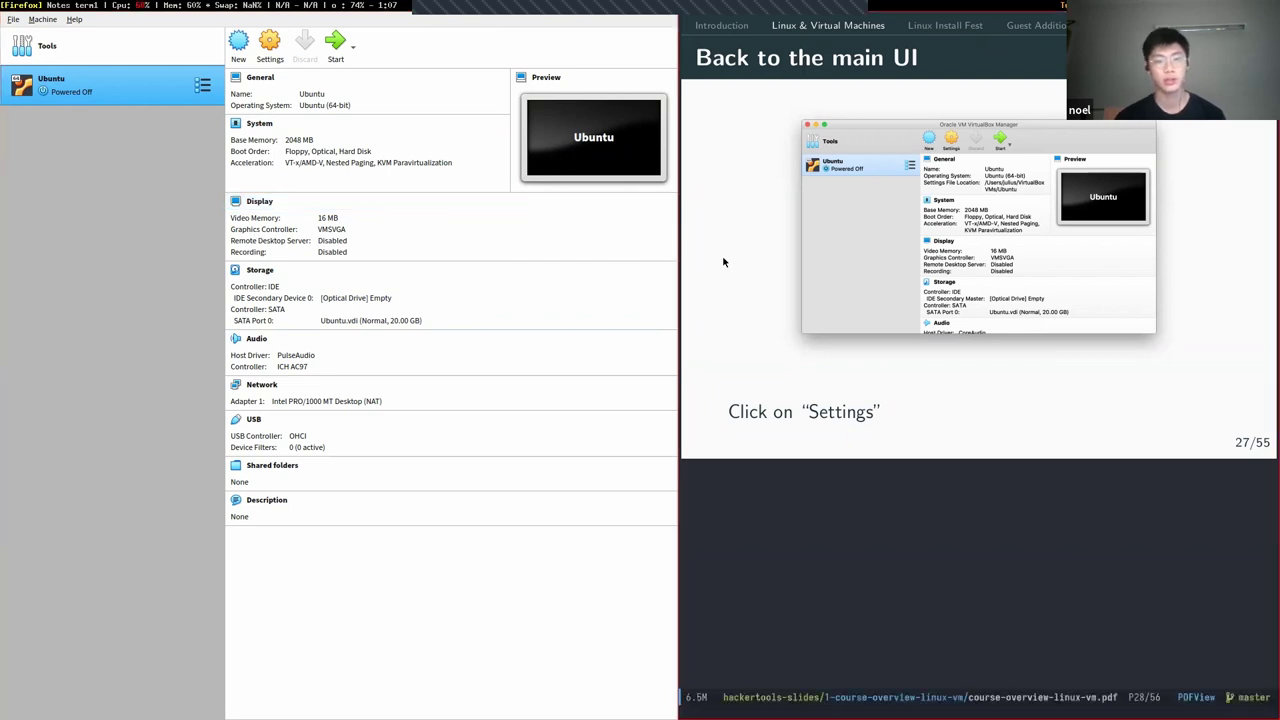
- In the Ubuntu machine's storage settings, load ubuntu-20.04.2.0-desktop-amd64.iso from Downloads into the empty IDE optical drive and save the settings
key("j")
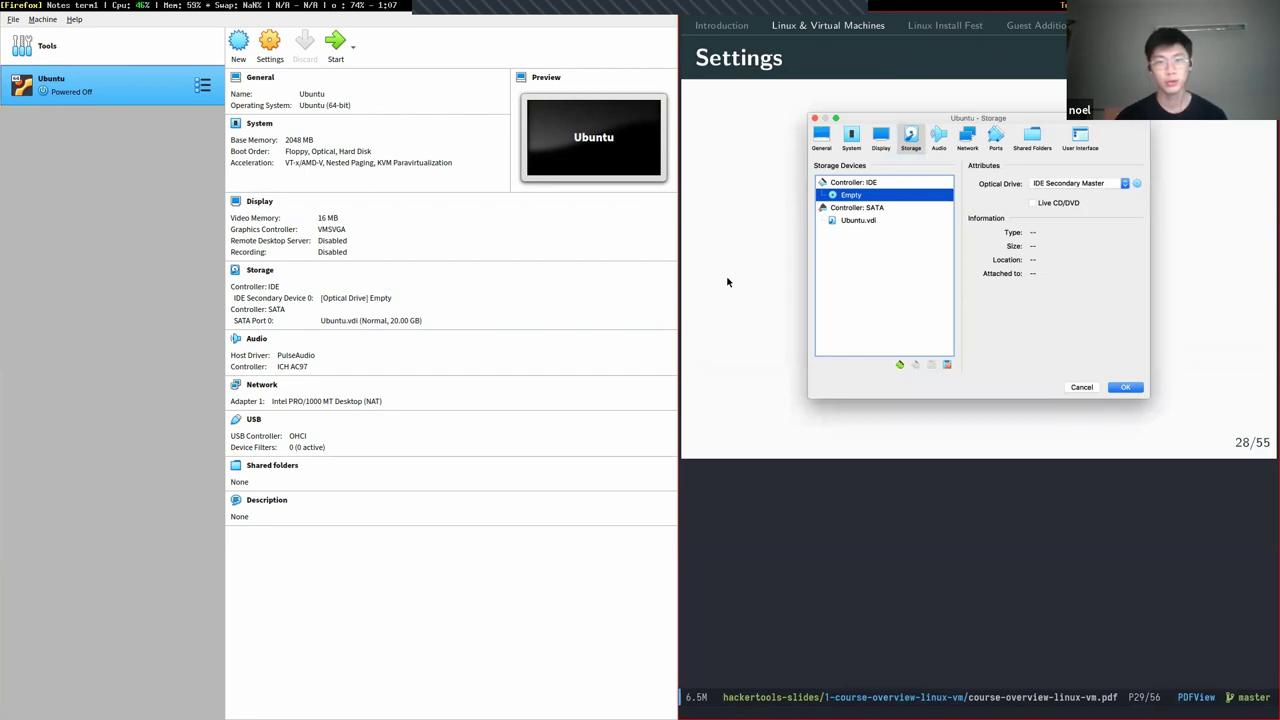
left_click(266, 57)
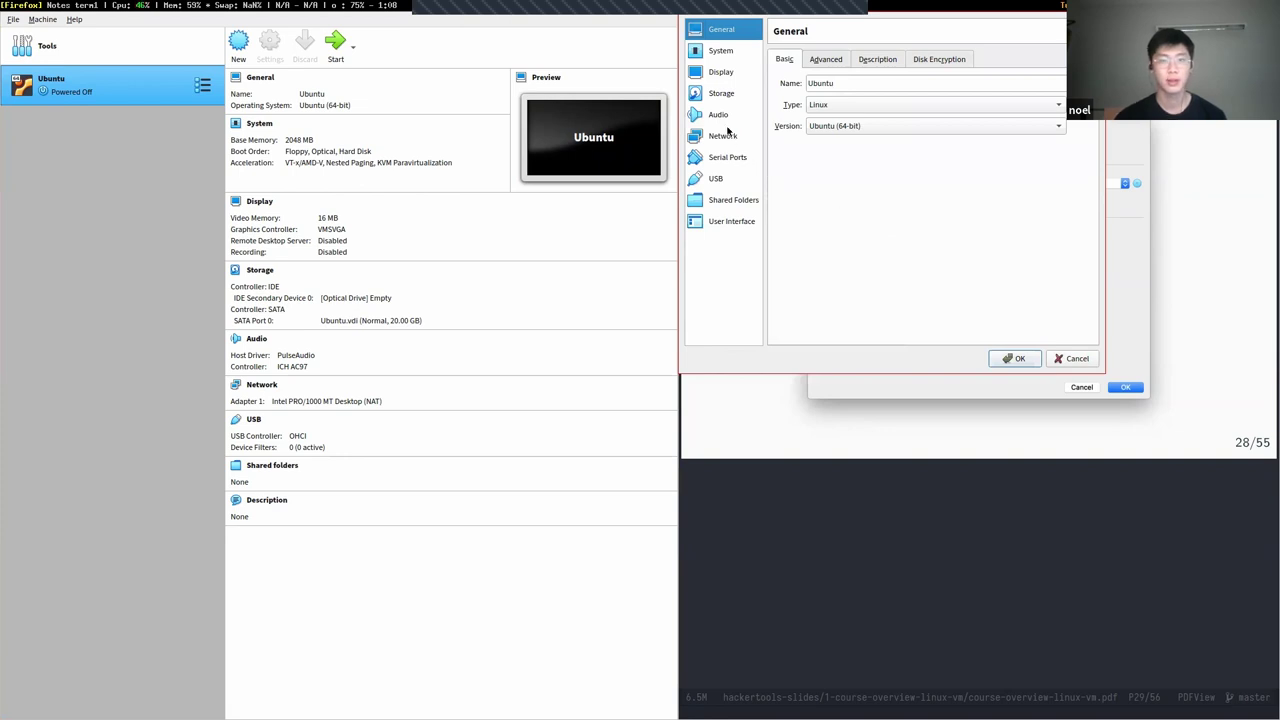
left_click(735, 94)
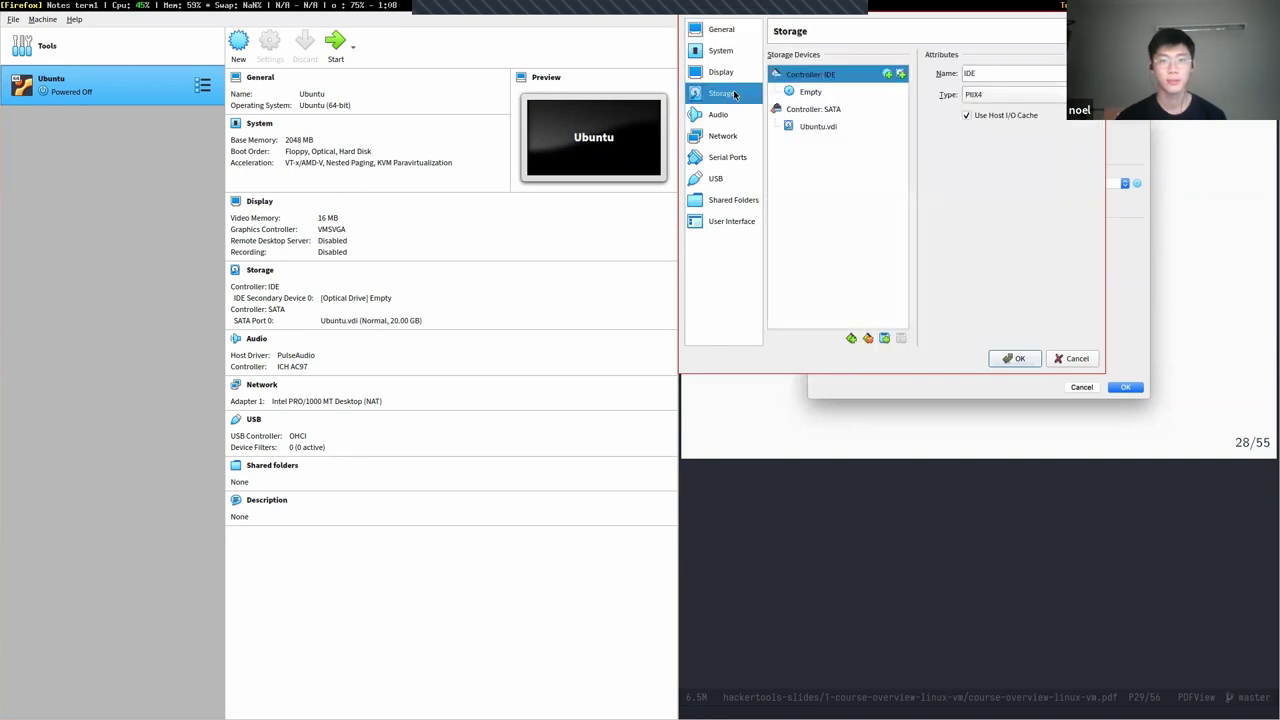
left_click(811, 92)
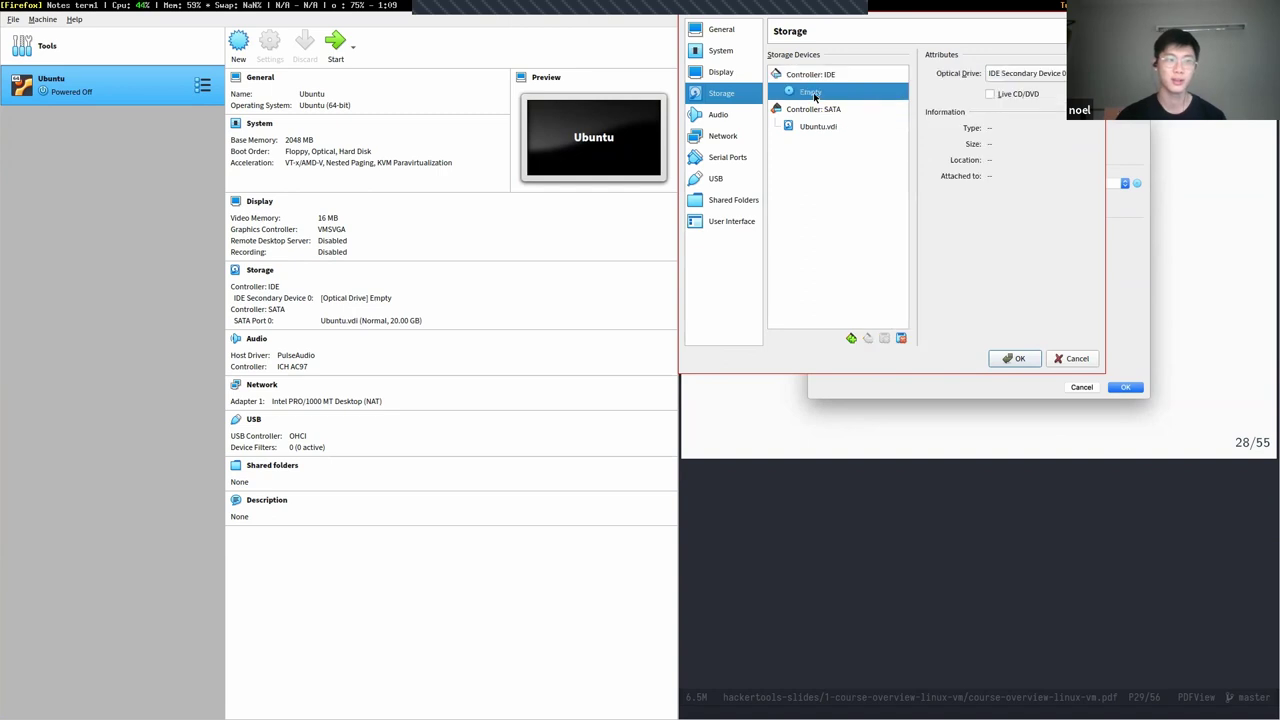
left_click_drag(814, 96, 829, 92)
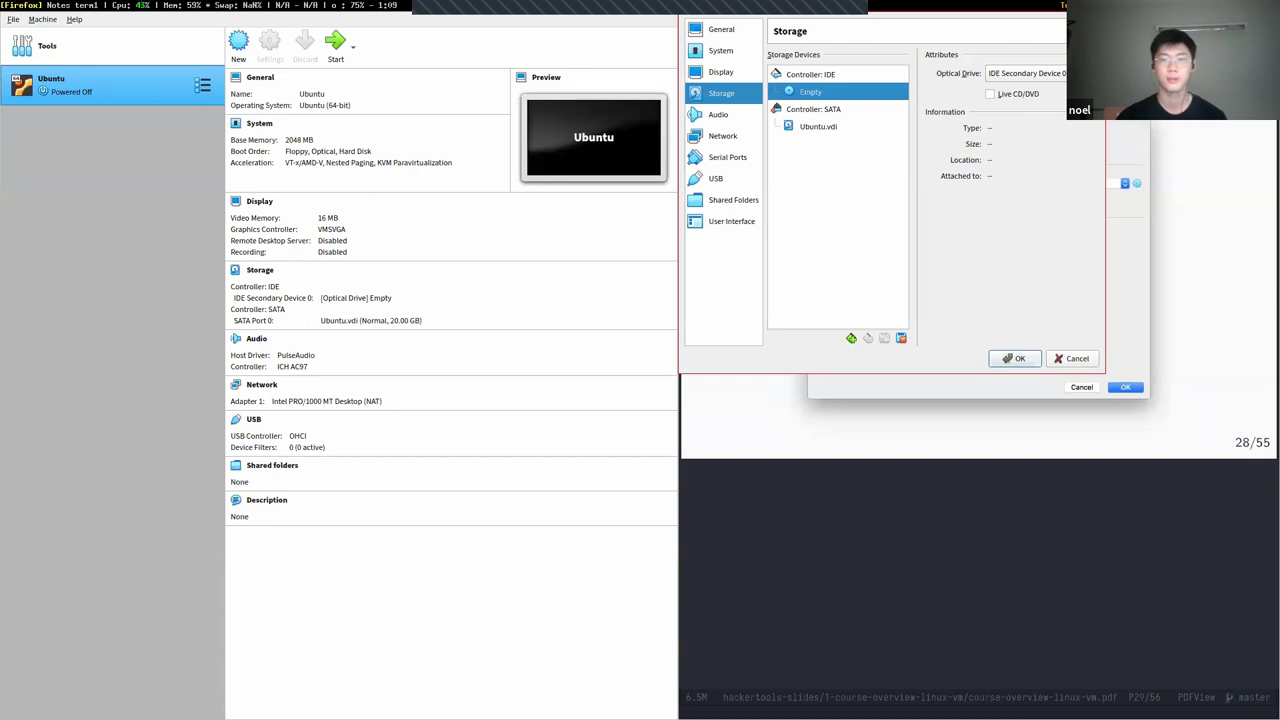
left_click(1090, 73)
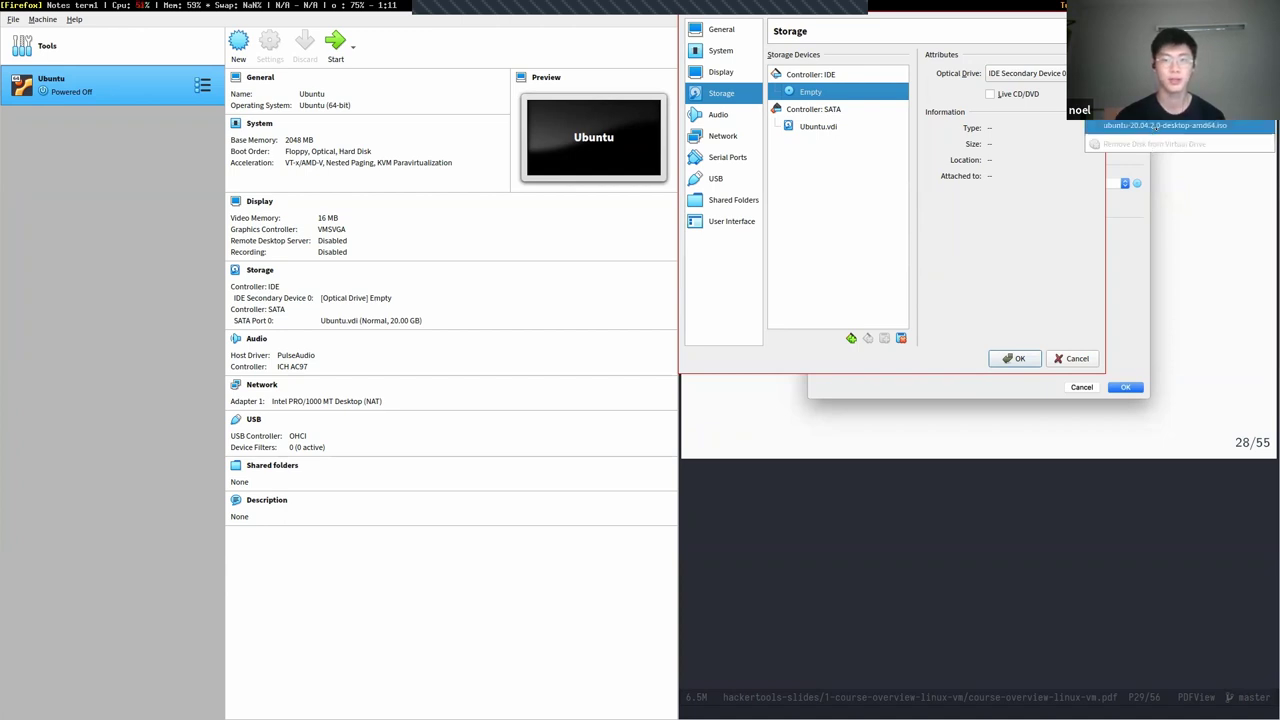
left_click(891, 195)
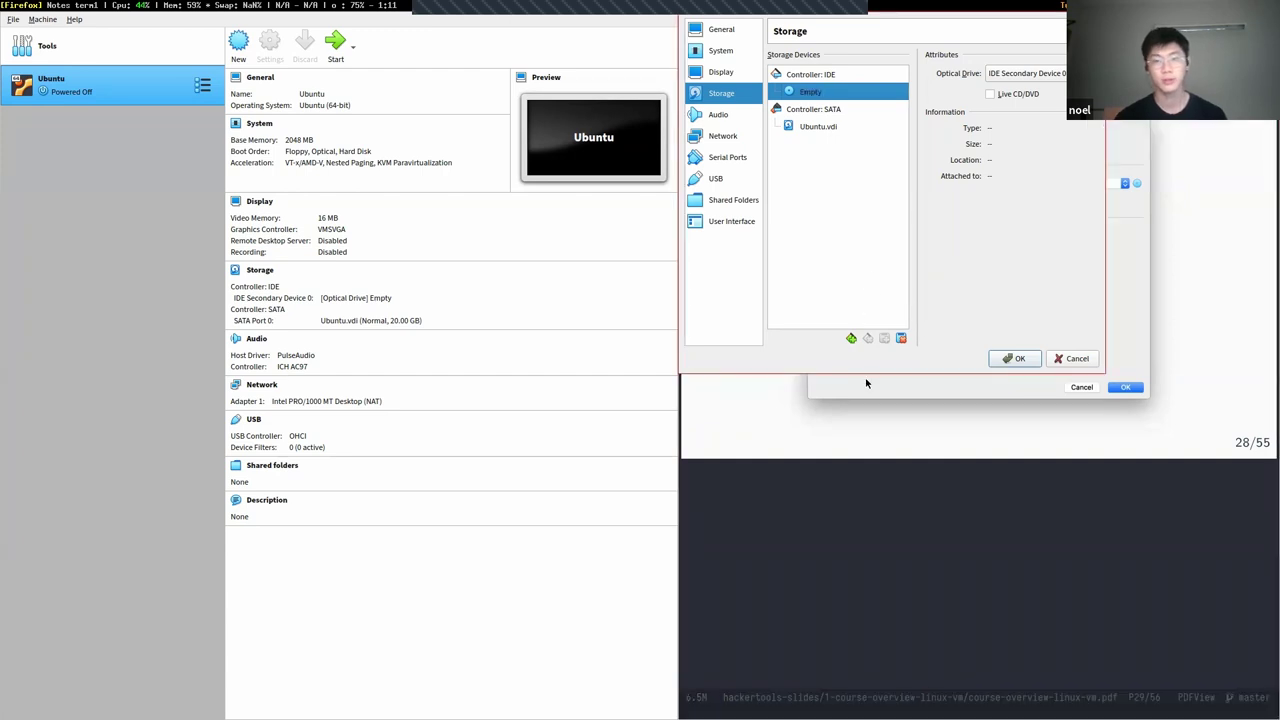
left_click_drag(889, 311, 420, 360)
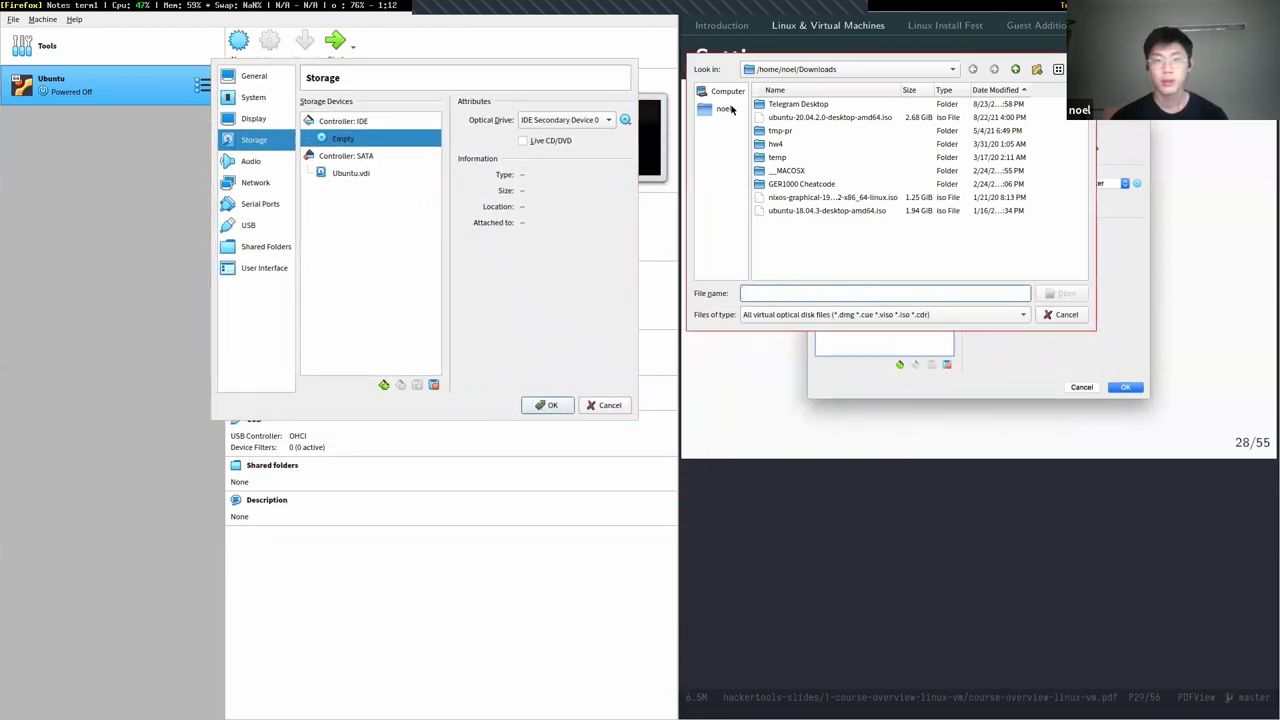
left_click(800, 120)
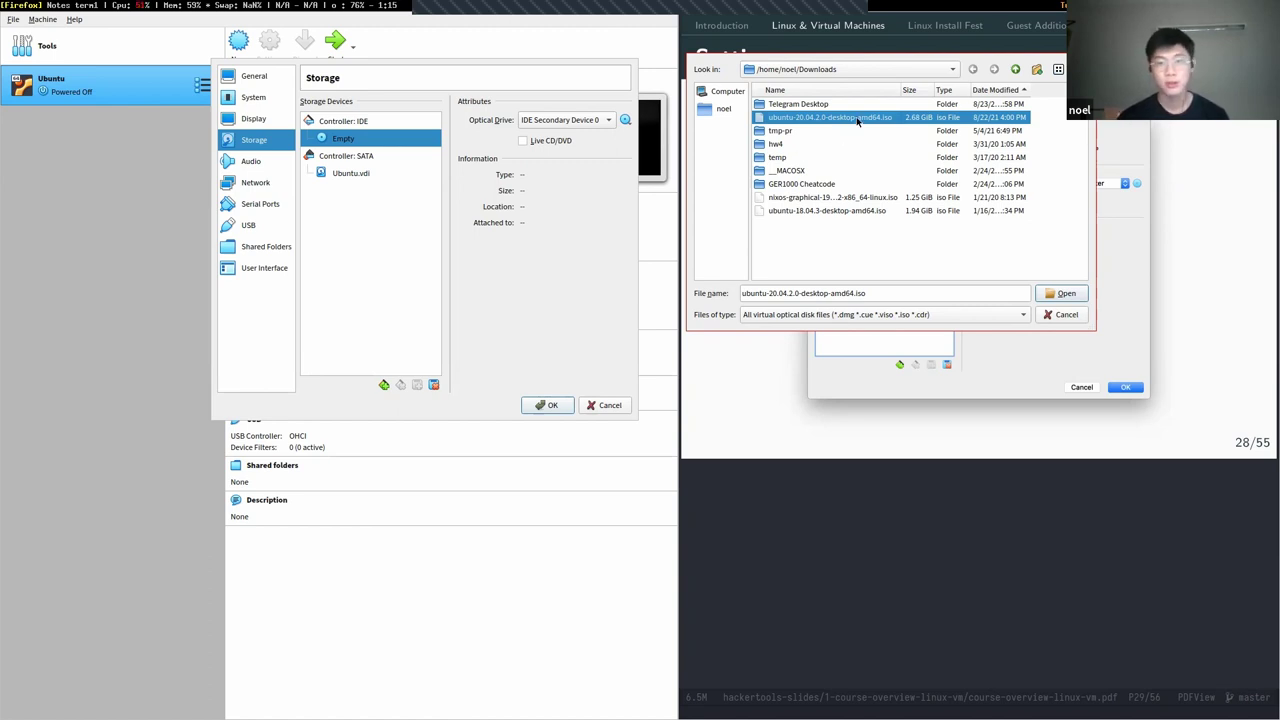
left_click(1062, 293)
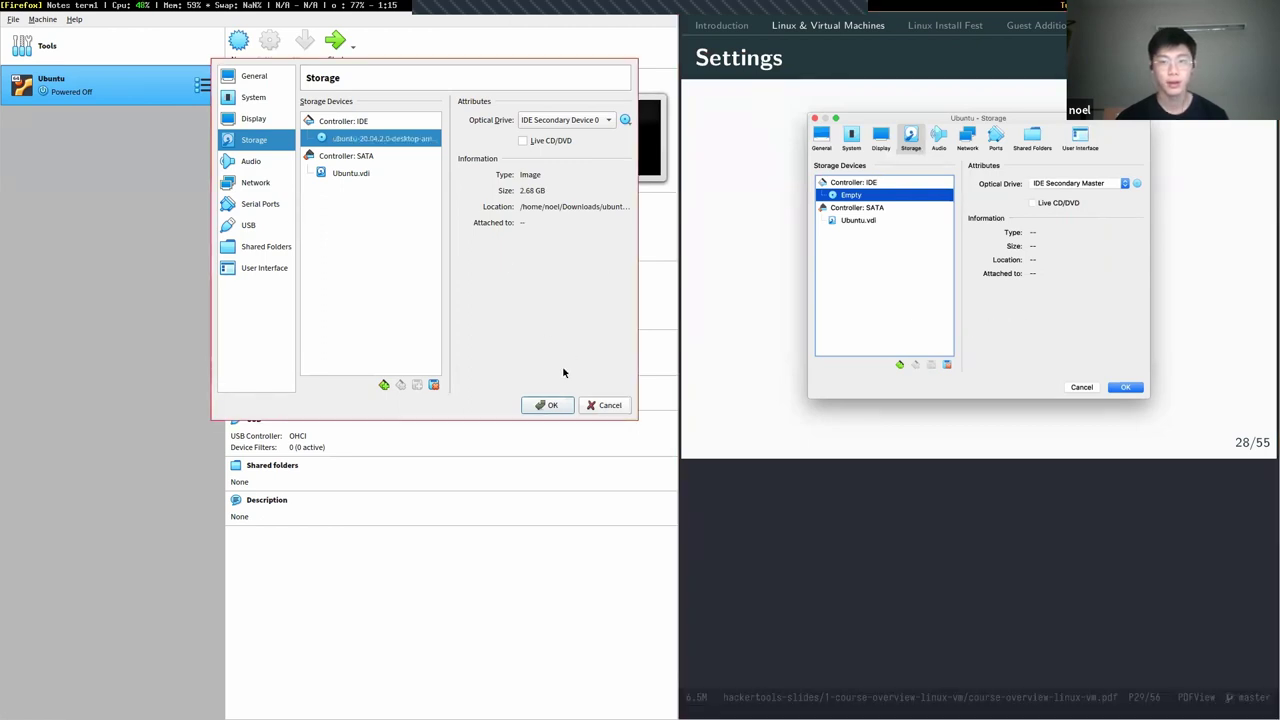
left_click(547, 405)
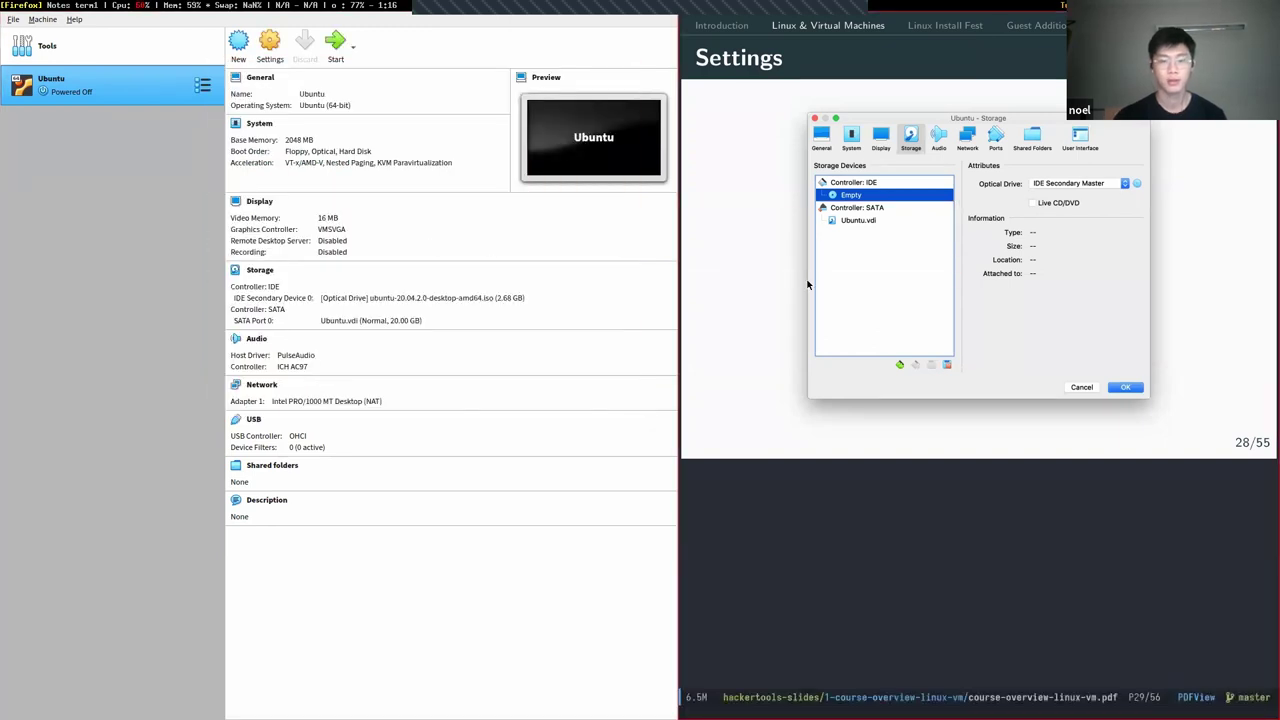
- Start the Ubuntu virtual machine with ubuntu-20.04.2.0-desktop-amd64.iso as start-up disk, and move the manager window off this workspace
key("Right")
key("Page_Down")
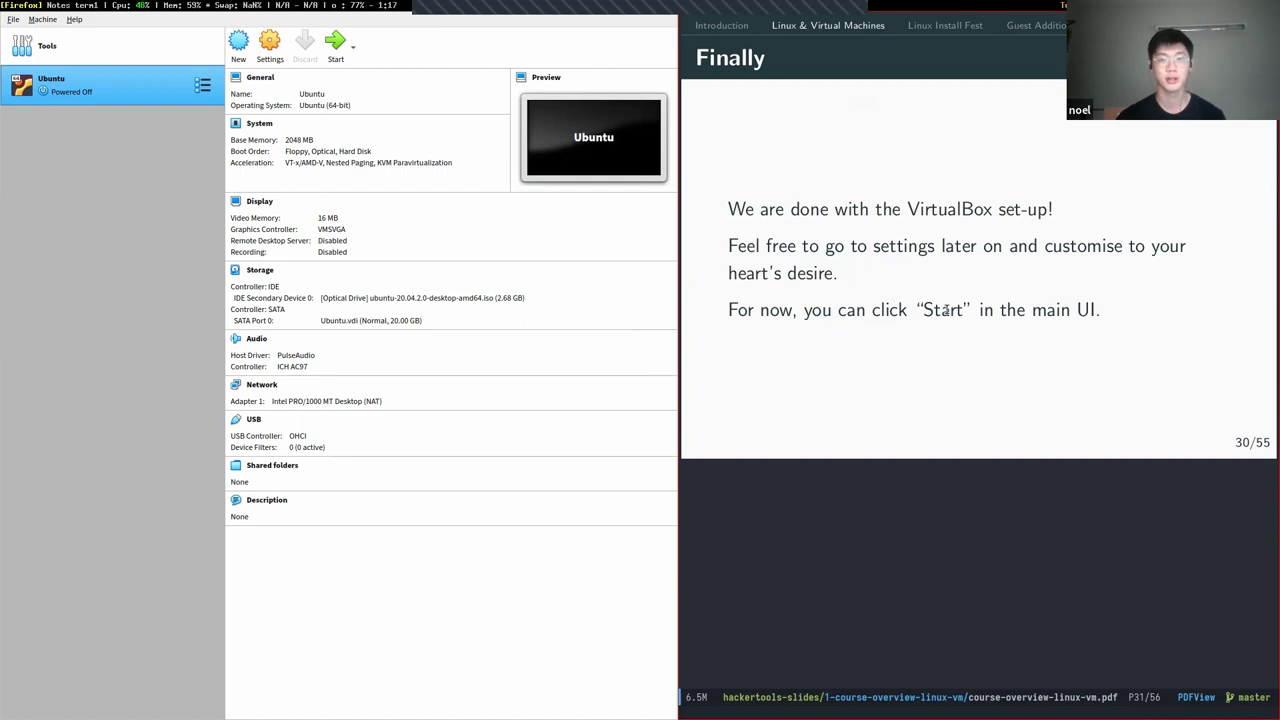
left_click(335, 51)
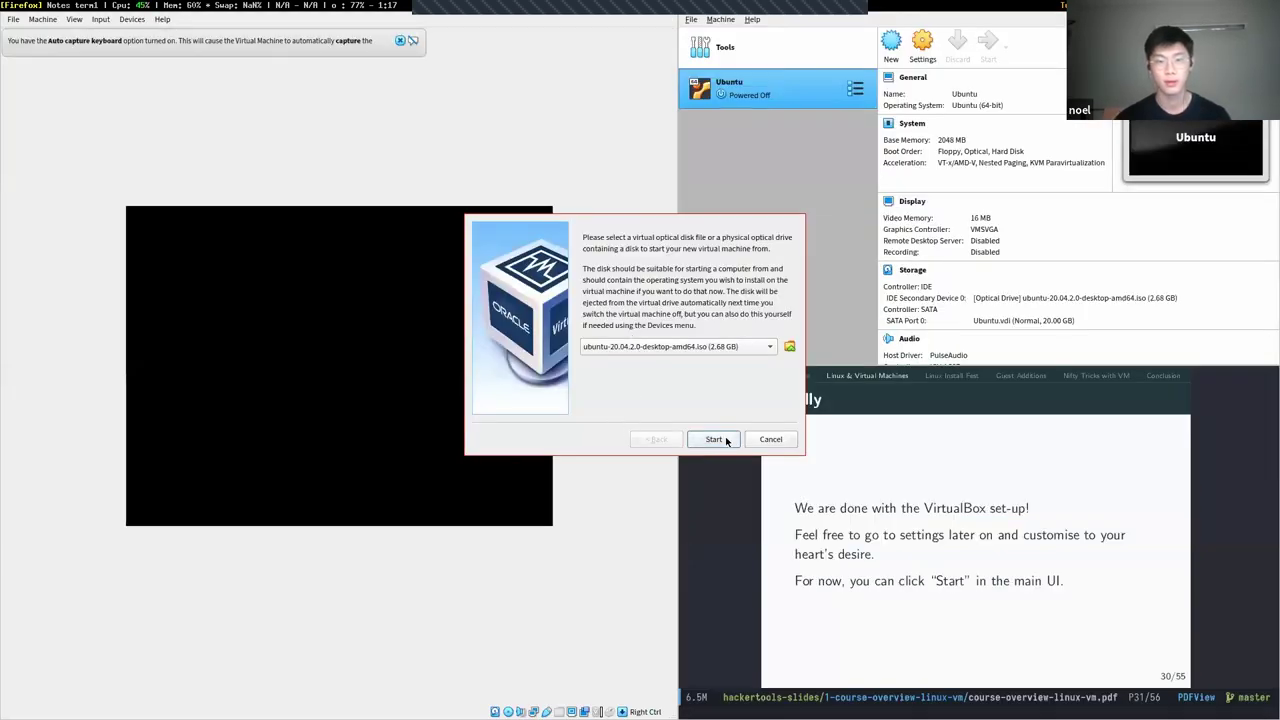
left_click(713, 439)
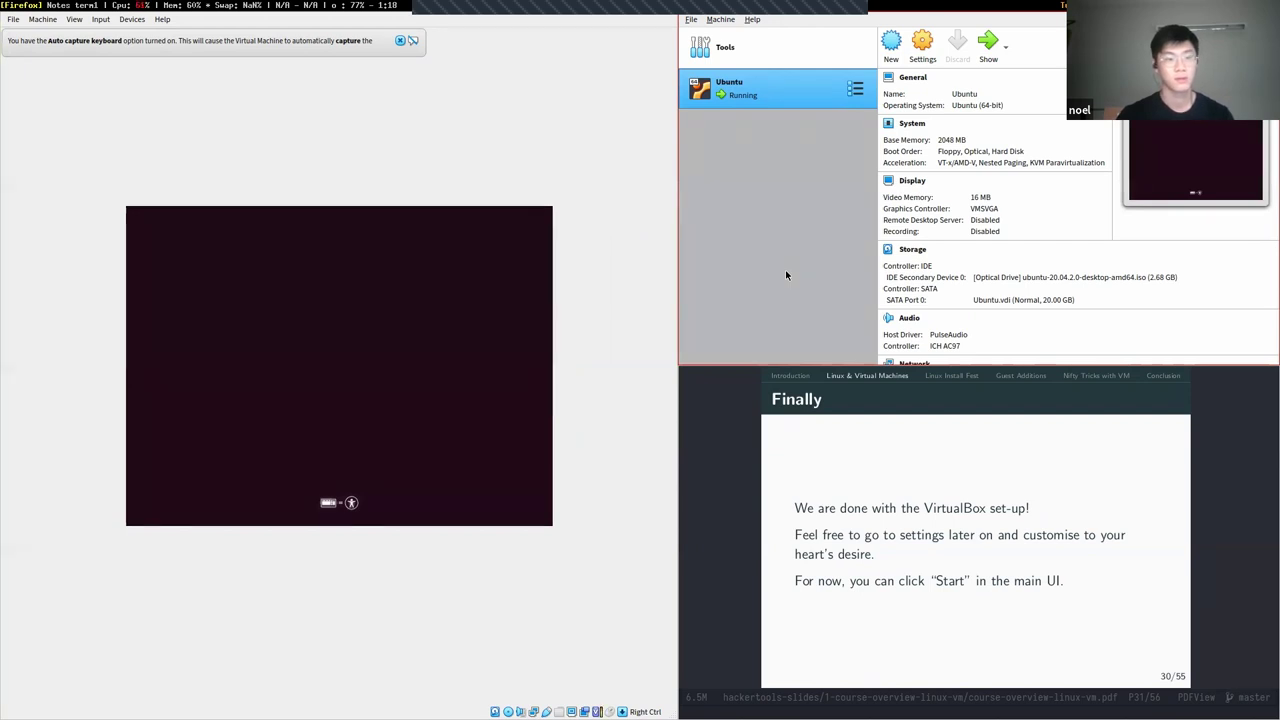
key("super+shift+1")
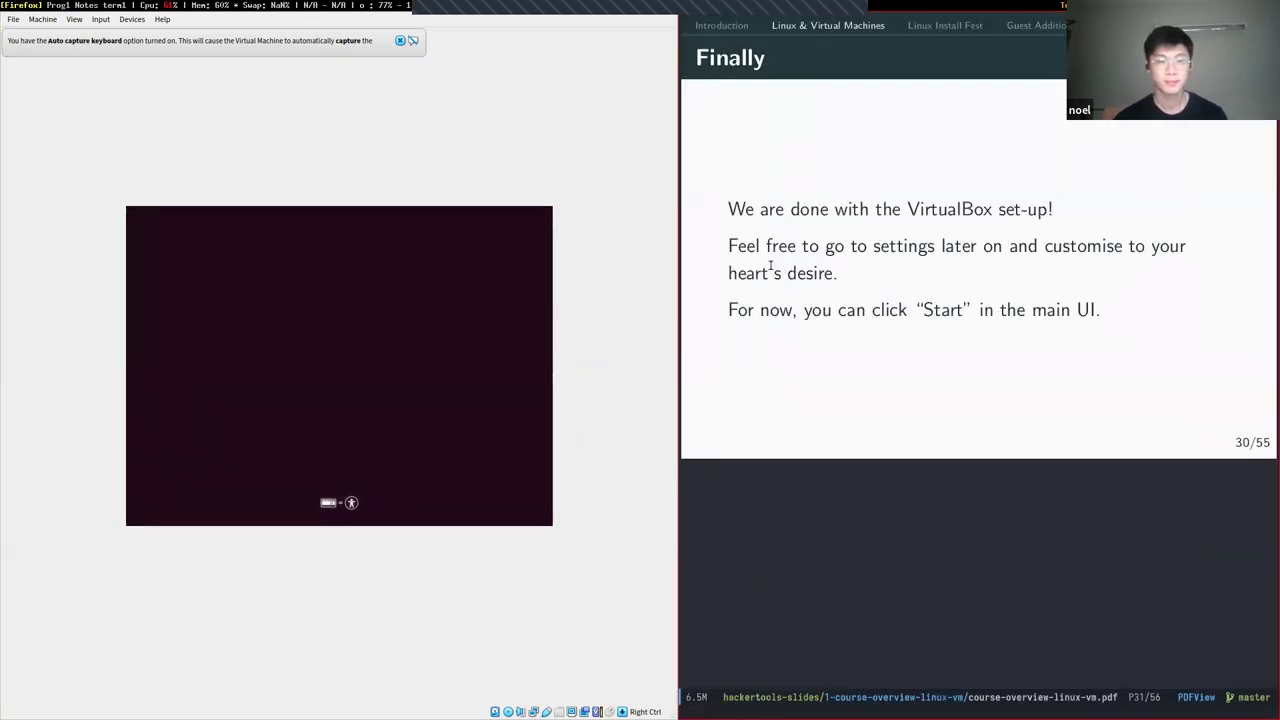